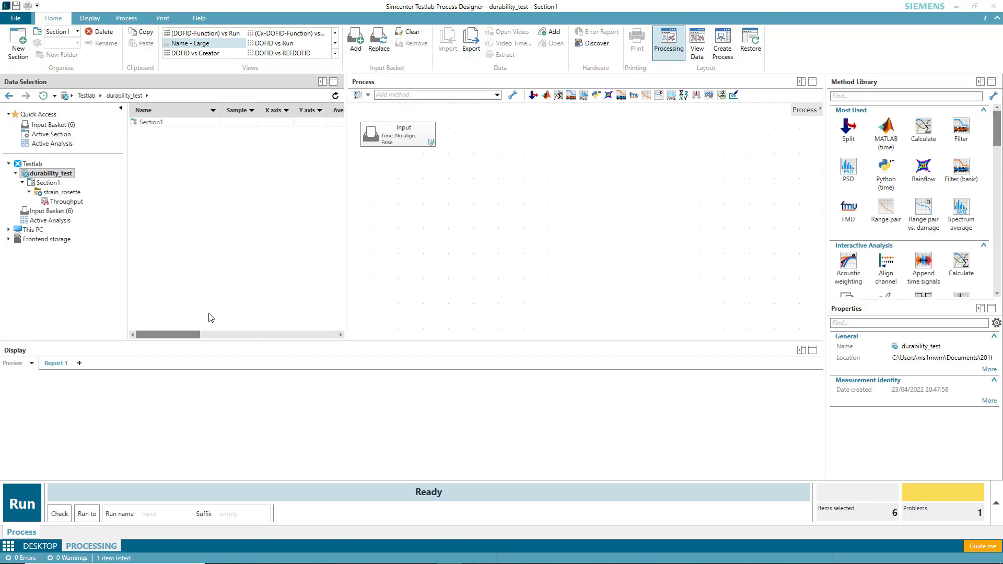
- Preview rosette channels C1–C3 of the Throughput measurement, then go to the Add-ins page
{"action": "left_click", "coordinate": [74, 201]}
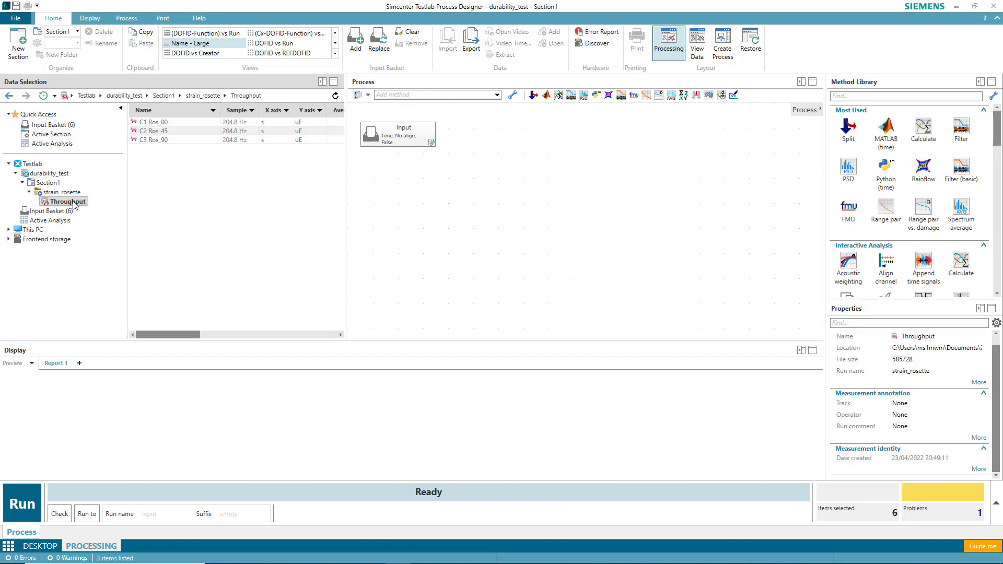
{"action": "left_click", "coordinate": [163, 123]}
{"action": "left_click", "coordinate": [167, 140], "text": "shift"}
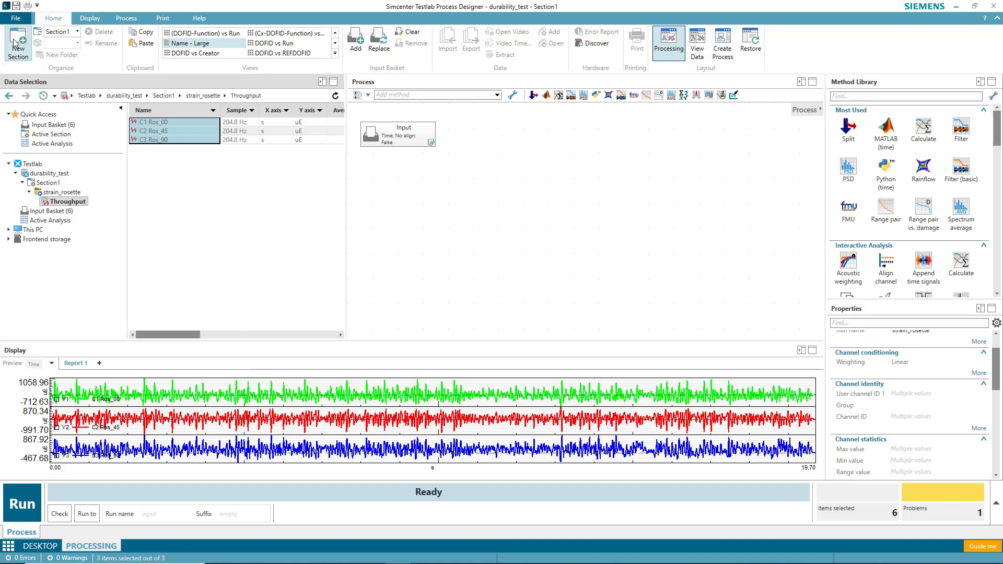
{"action": "left_click", "coordinate": [16, 20]}
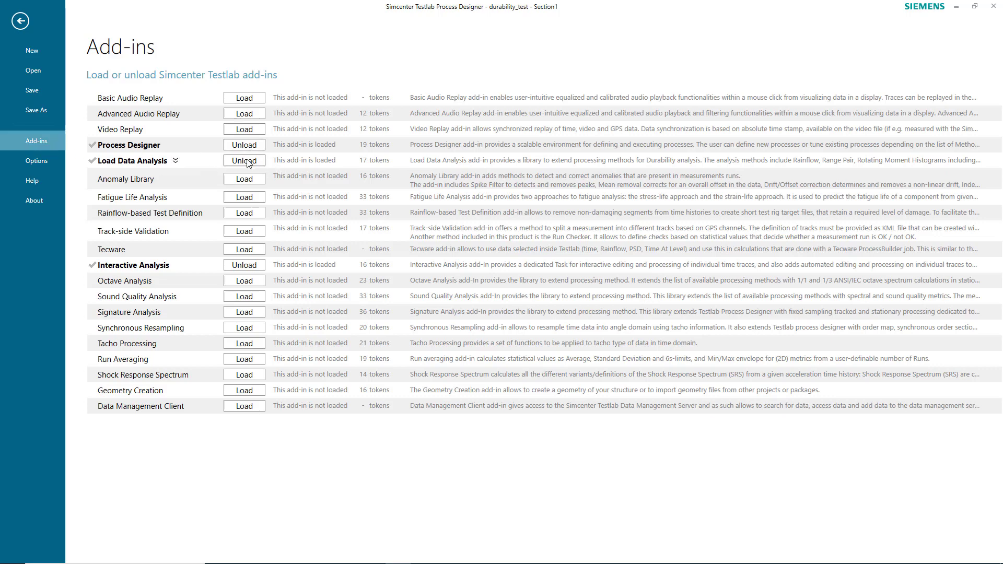
- Leave the Add-ins page and go back to the Processing workspace
{"action": "left_click", "coordinate": [24, 24]}
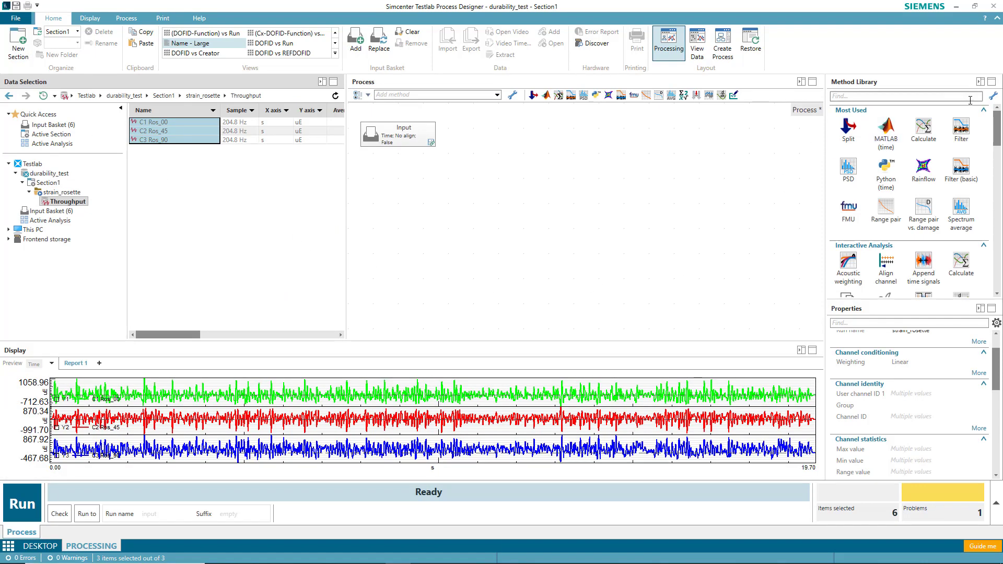
- Place the Rosette 0-45-90 combined method from Combined Methods beneath Input
{"action": "scroll", "coordinate": [998, 212], "scroll_direction": "down", "scroll_amount": 5}
{"action": "scroll", "coordinate": [998, 212], "scroll_direction": "down", "scroll_amount": 5}
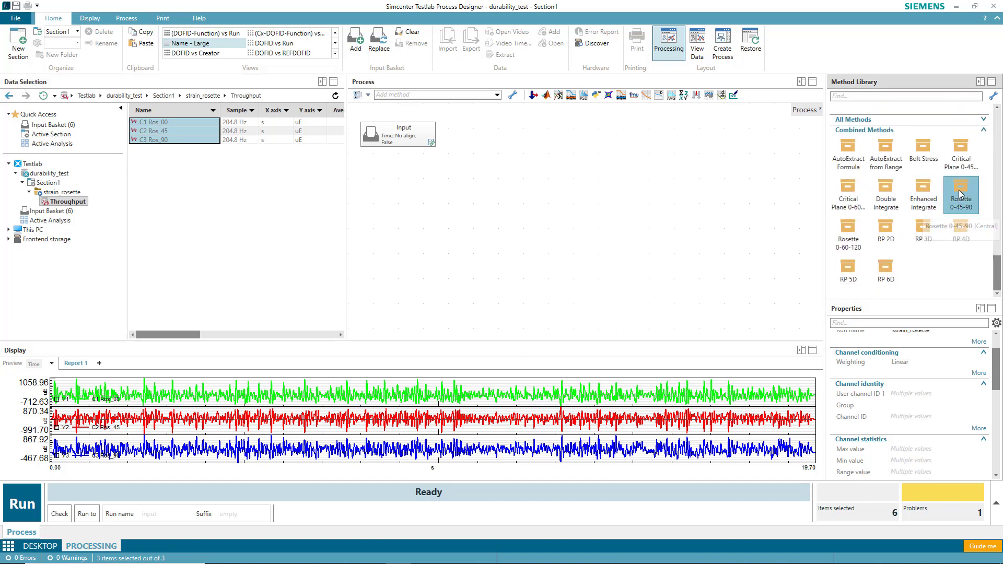
{"action": "left_click_drag", "start_coordinate": [967, 191], "coordinate": [367, 184]}
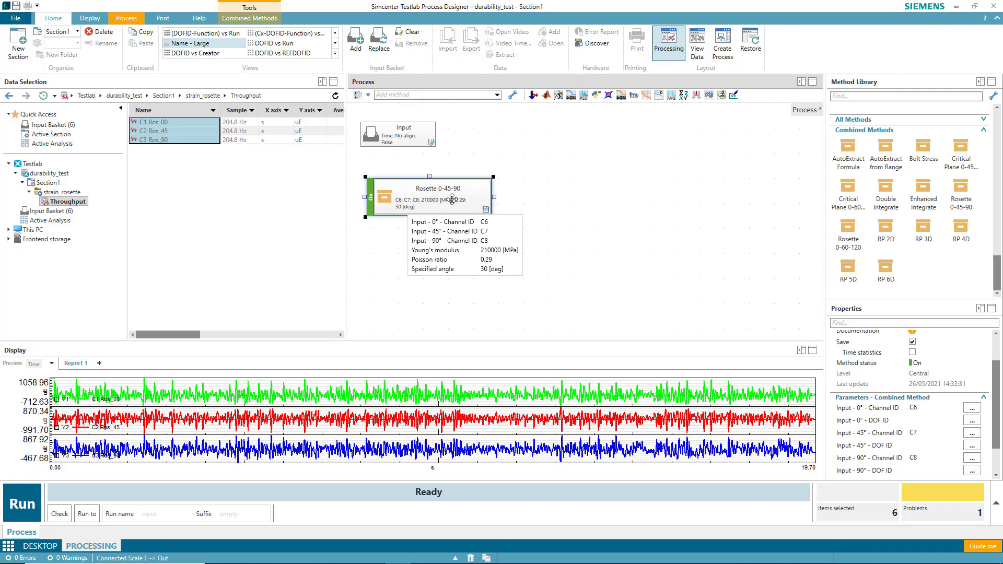
- Replace the Input Basket with Throughput and wire Input into Rosette 0-45-90
{"action": "right_click", "coordinate": [69, 204]}
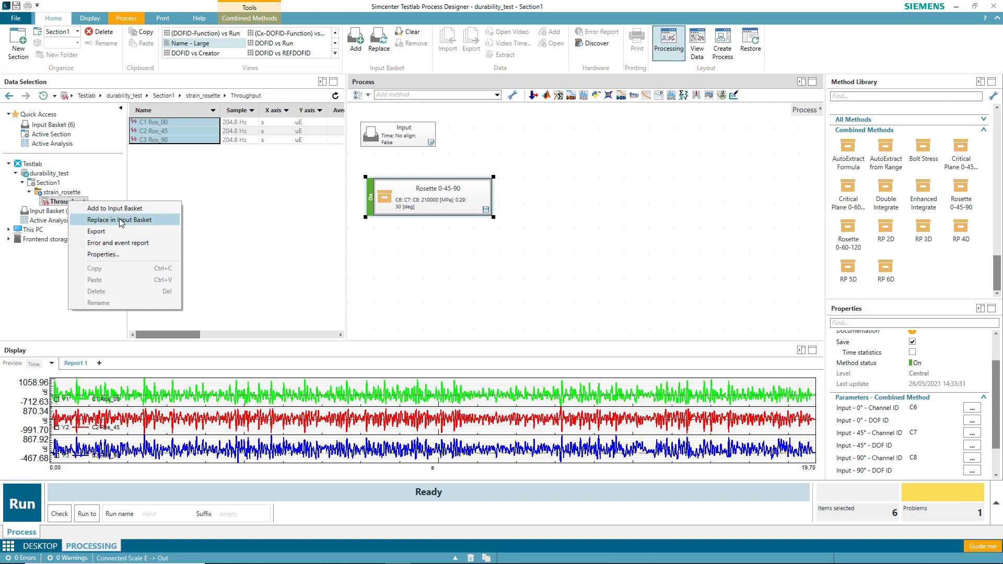
{"action": "left_click", "coordinate": [121, 220]}
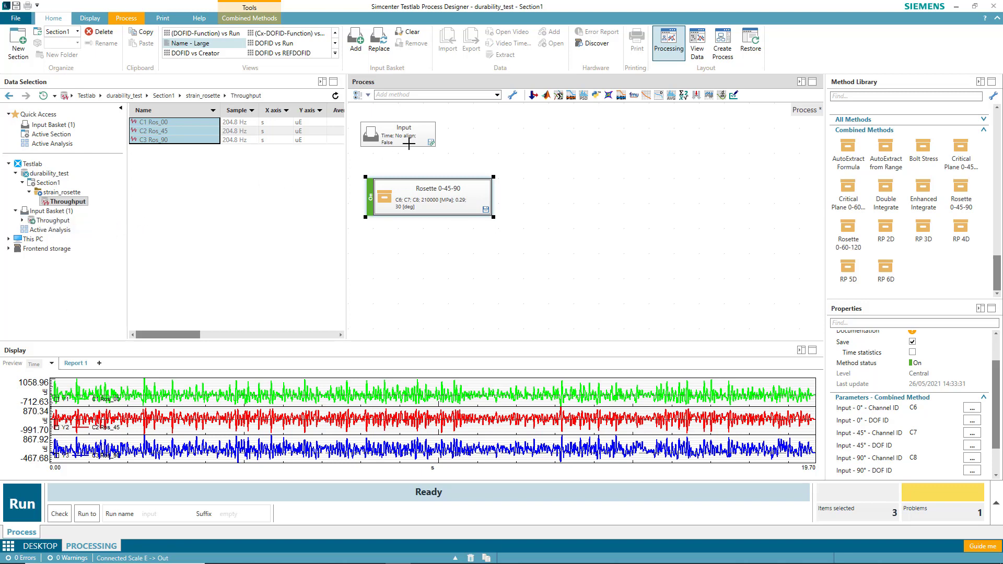
{"action": "left_click_drag", "start_coordinate": [398, 148], "coordinate": [429, 178]}
- Select the Rosette 0-45-90 node and enlarge Properties to show its channel parameters
{"action": "left_click", "coordinate": [9, 239]}
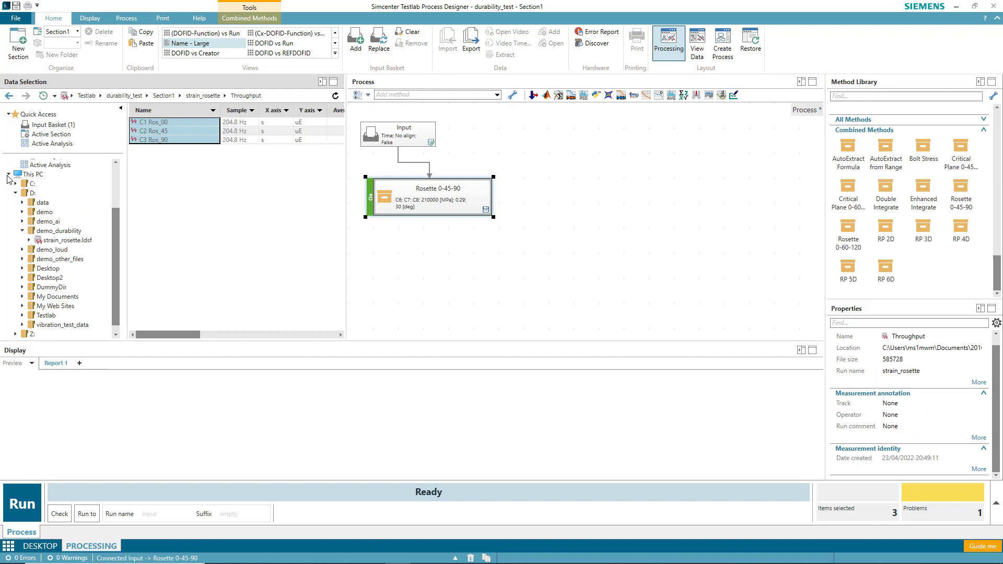
{"action": "left_click", "coordinate": [8, 175]}
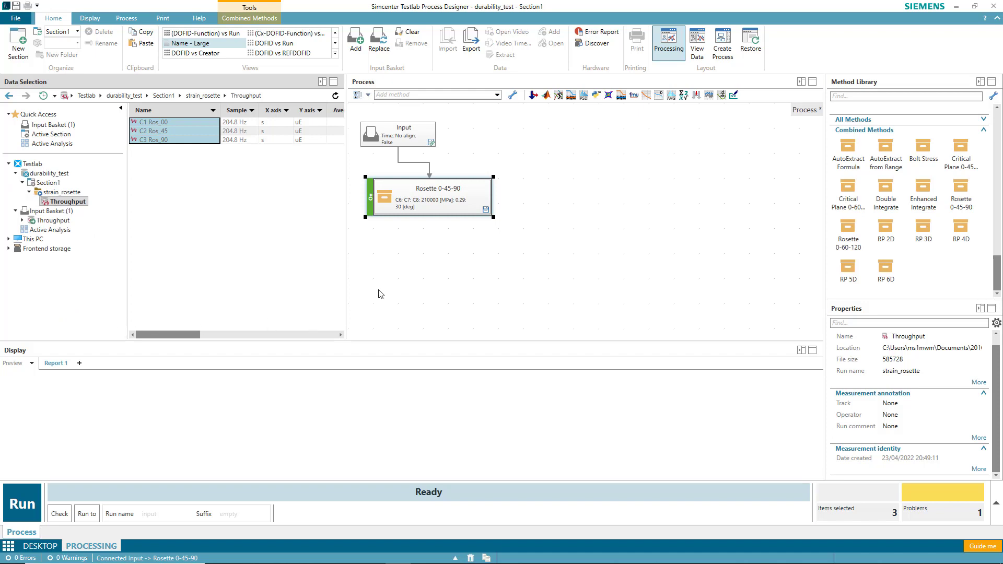
{"action": "left_click", "coordinate": [433, 204]}
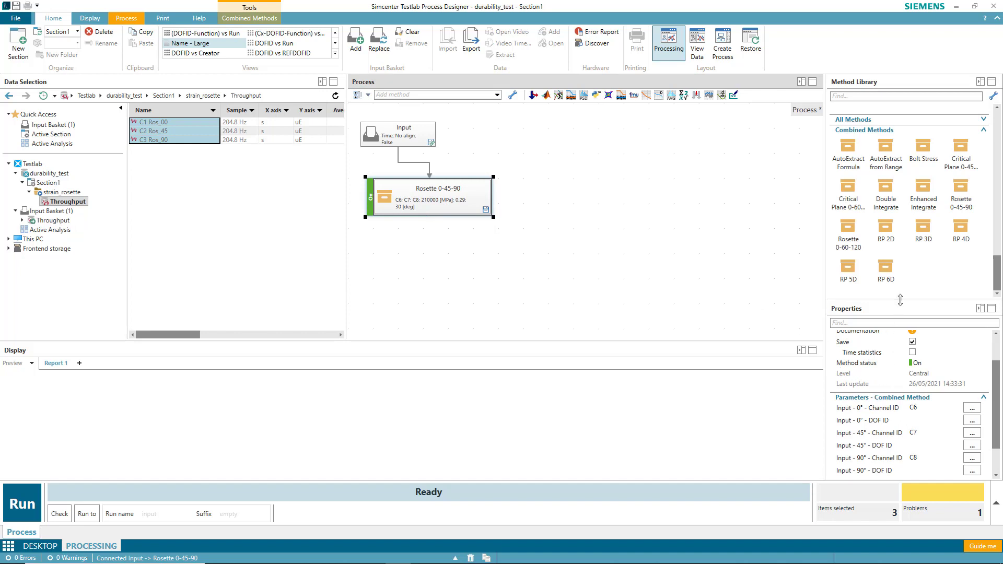
{"action": "left_click_drag", "start_coordinate": [901, 301], "coordinate": [900, 272]}
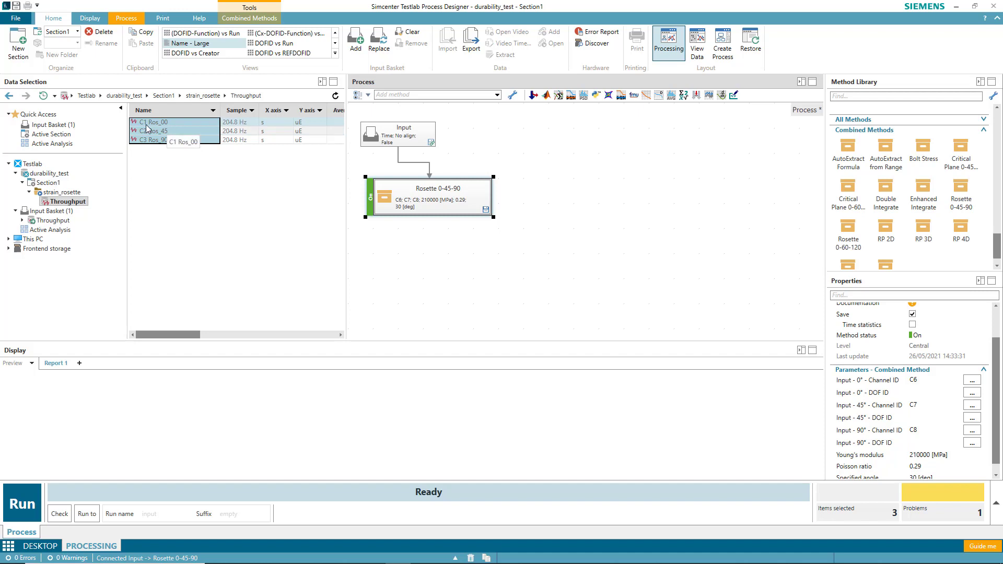
- Switch to the (Cx-DOFID) vs Run view and set 0° and 45° channel IDs to C1 and C2
{"action": "left_click", "coordinate": [333, 55]}
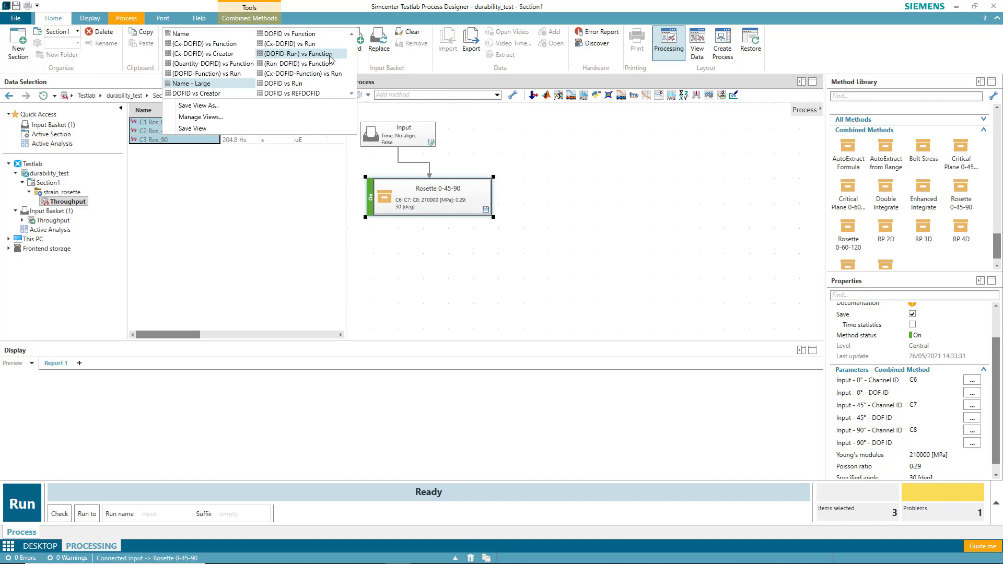
{"action": "left_click", "coordinate": [289, 46]}
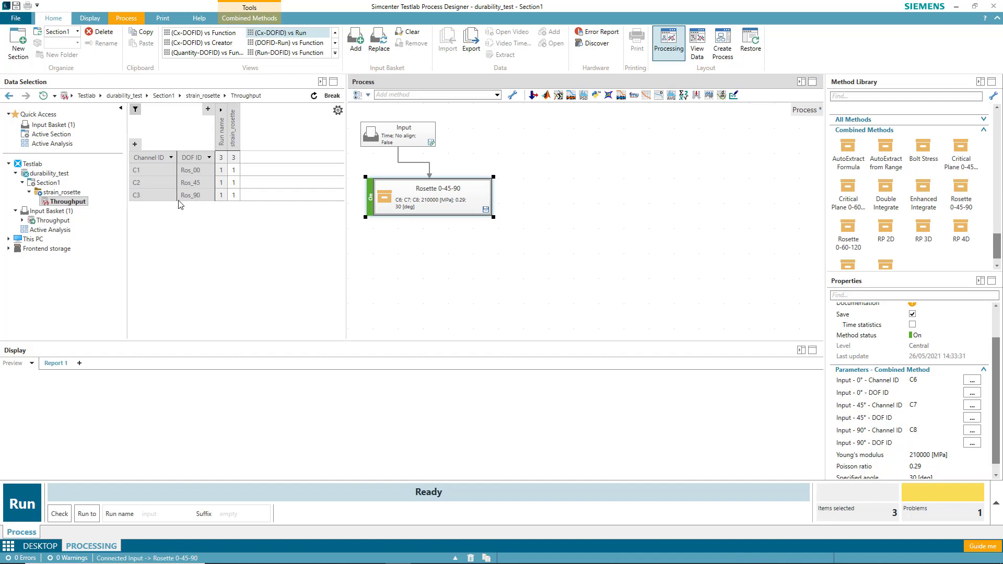
{"action": "left_click", "coordinate": [917, 380]}
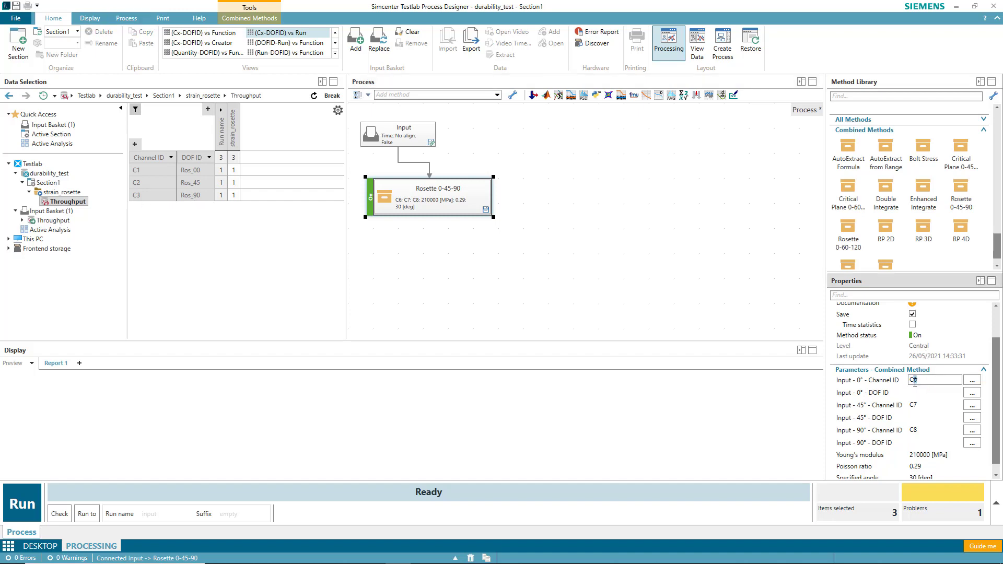
{"action": "left_click", "coordinate": [918, 405]}
{"action": "type", "text": "2"}
{"action": "left_click", "coordinate": [918, 430]}
- Clear the 90° channel ID and set the 90° DOF ID to *90*
{"action": "key", "text": "ctrl+a"}
{"action": "key", "text": "BackSpace"}
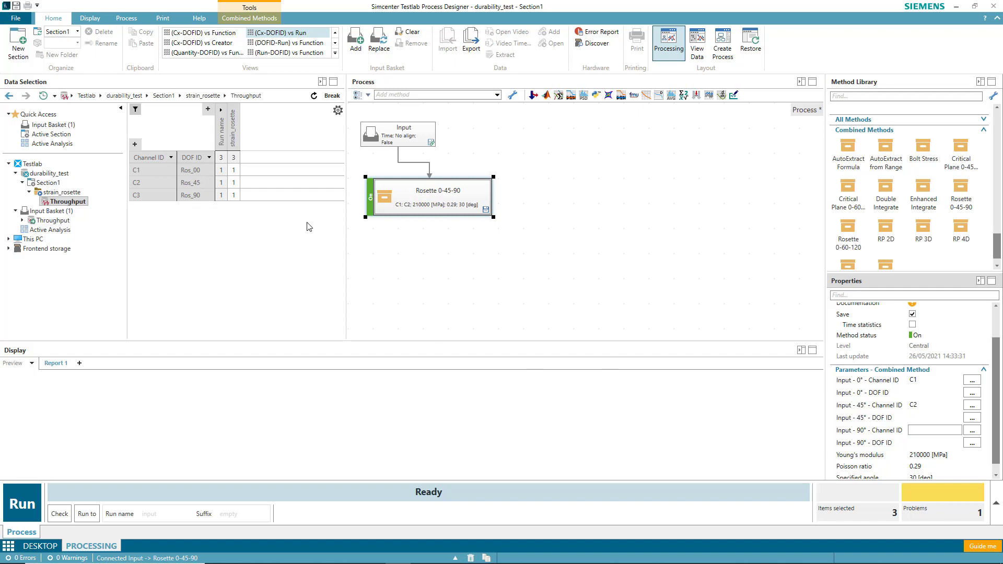
{"action": "left_click", "coordinate": [924, 442]}
{"action": "type", "text": "*90*"}
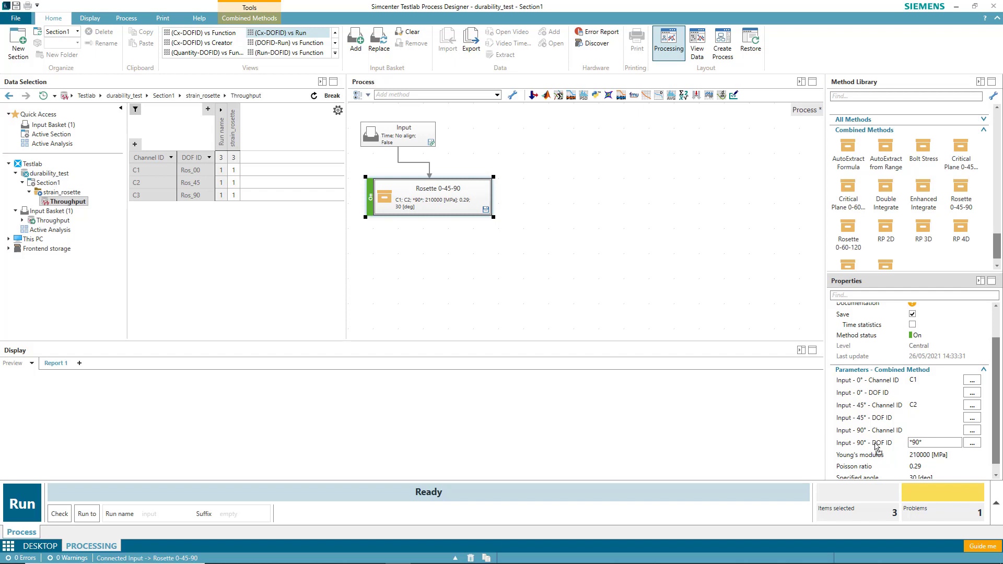
{"action": "left_click", "coordinate": [880, 448]}
- Run the rosette process, then toggle the Include for Processing rows and cancel the dialog
{"action": "left_click", "coordinate": [22, 505]}
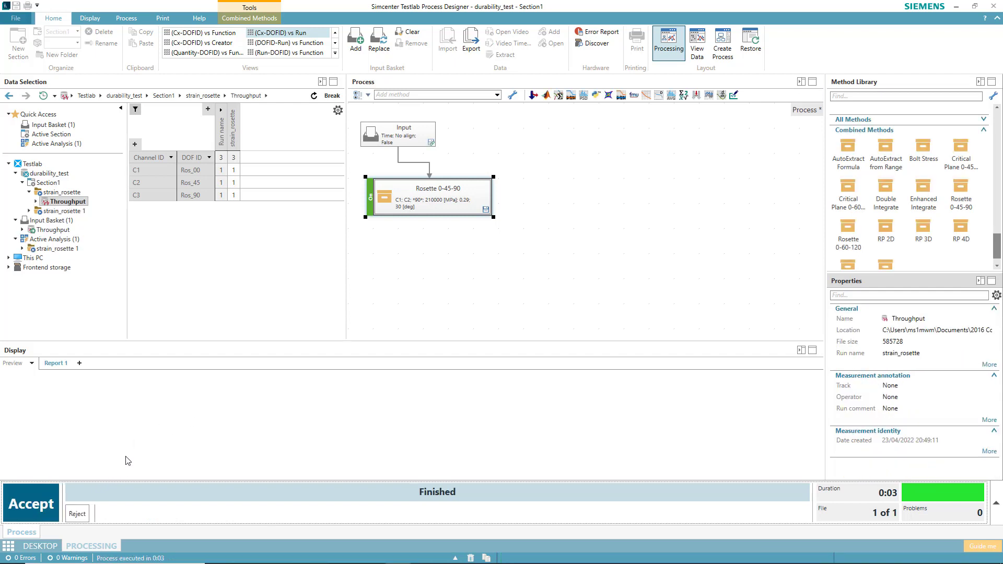
{"action": "left_click", "coordinate": [128, 20]}
{"action": "left_click", "coordinate": [201, 42]}
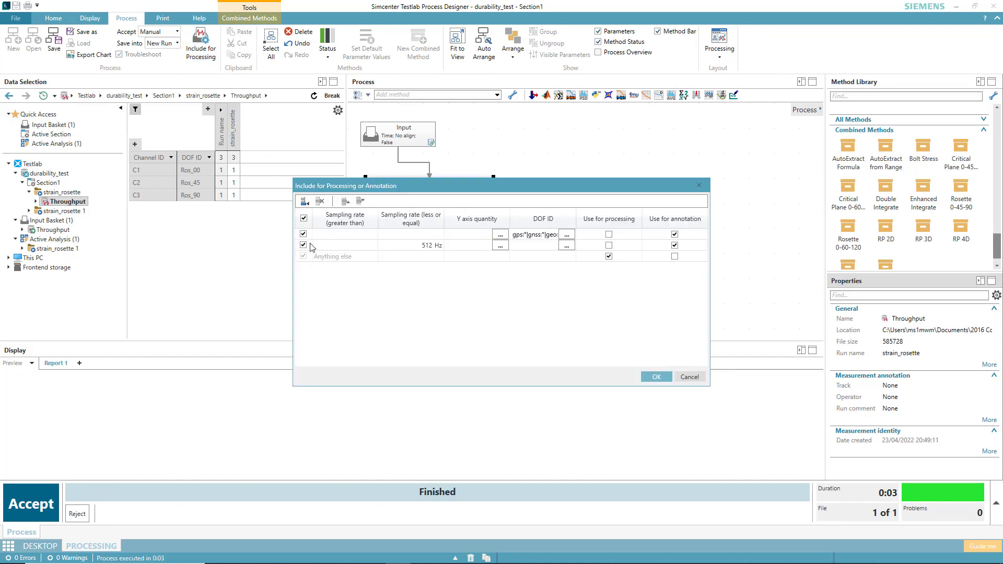
{"action": "left_click", "coordinate": [304, 218]}
{"action": "left_click", "coordinate": [303, 233]}
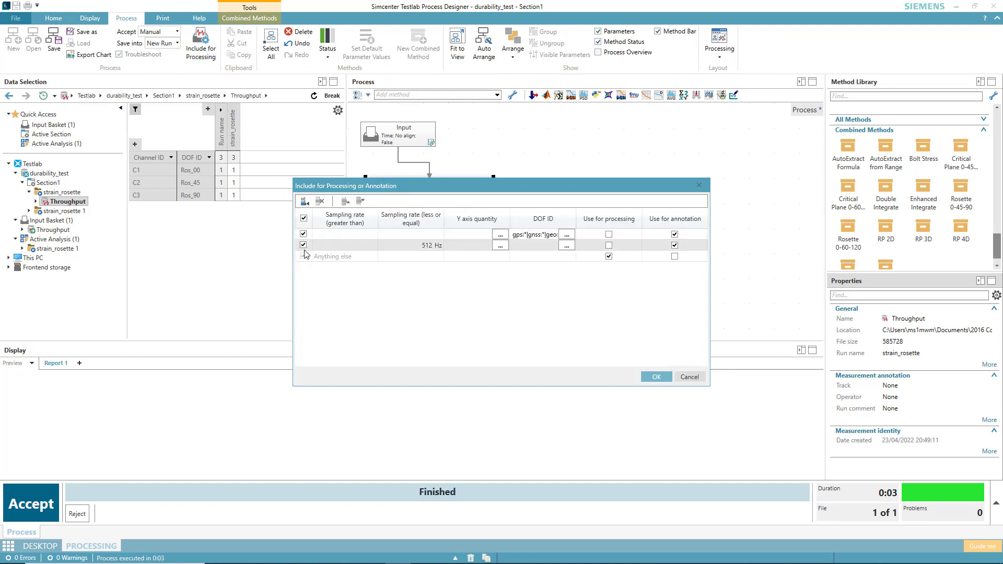
{"action": "left_click", "coordinate": [304, 218]}
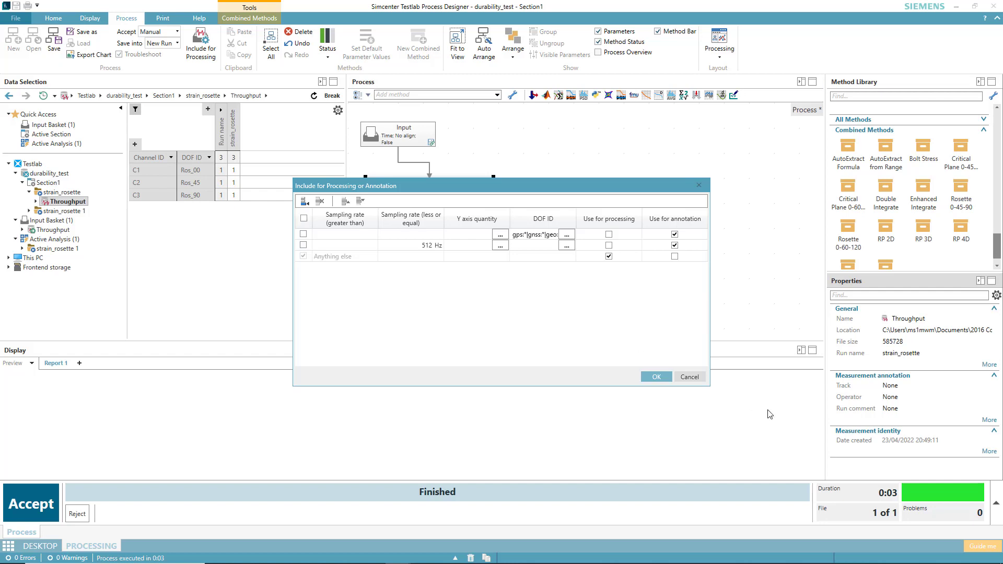
{"action": "left_click", "coordinate": [698, 378]}
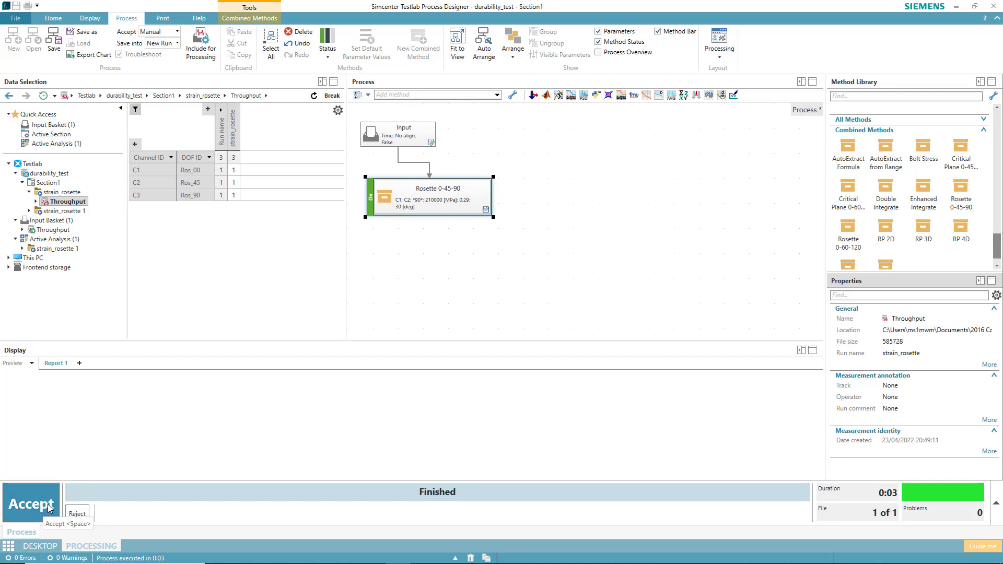
- Plot strain_rosette 1's E1, E2 and phi0 channels together in the Display pane
{"action": "left_click", "coordinate": [73, 147]}
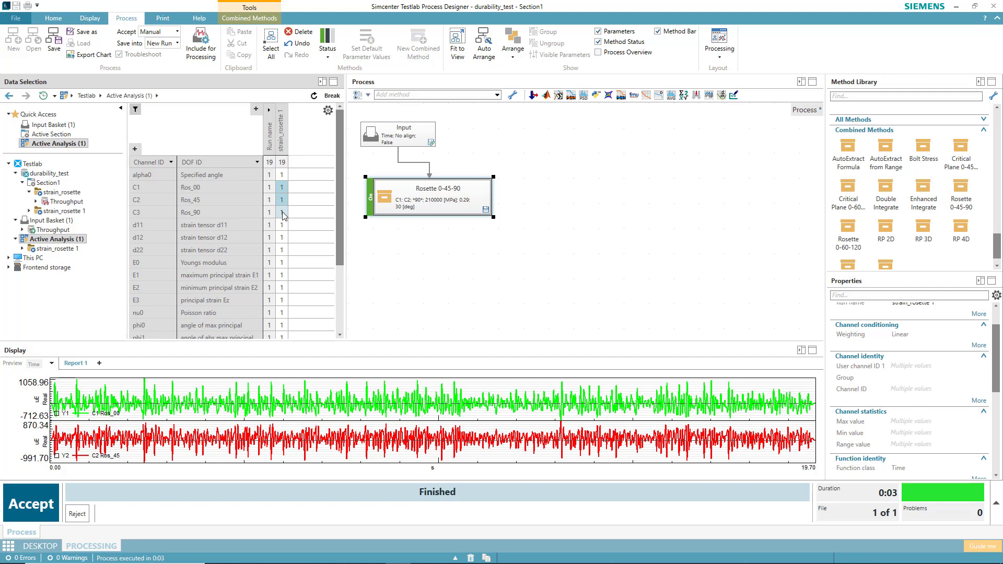
{"action": "left_click", "coordinate": [285, 277]}
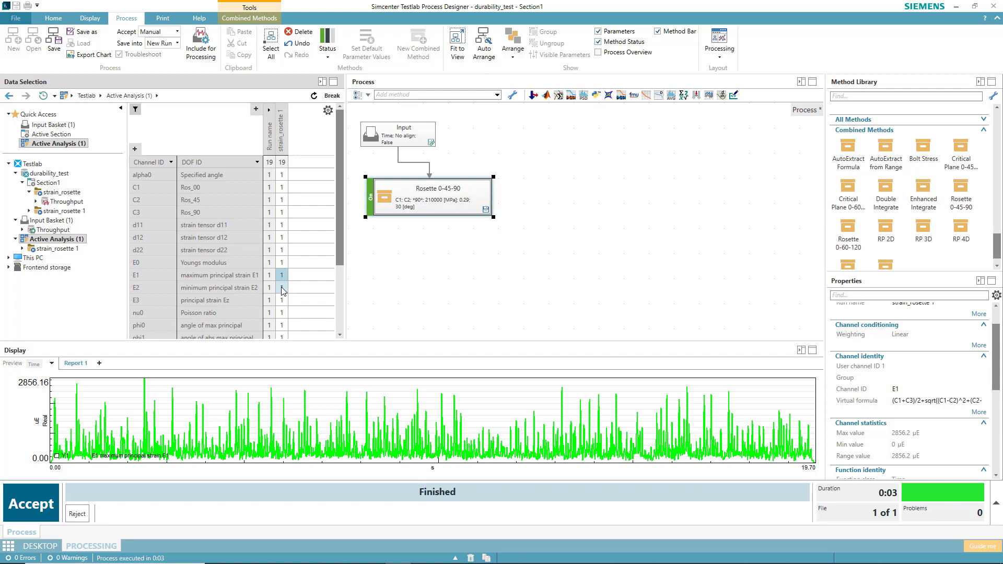
{"action": "left_click", "coordinate": [282, 289], "text": "ctrl"}
{"action": "scroll", "coordinate": [282, 291], "scroll_direction": "down", "scroll_amount": 1}
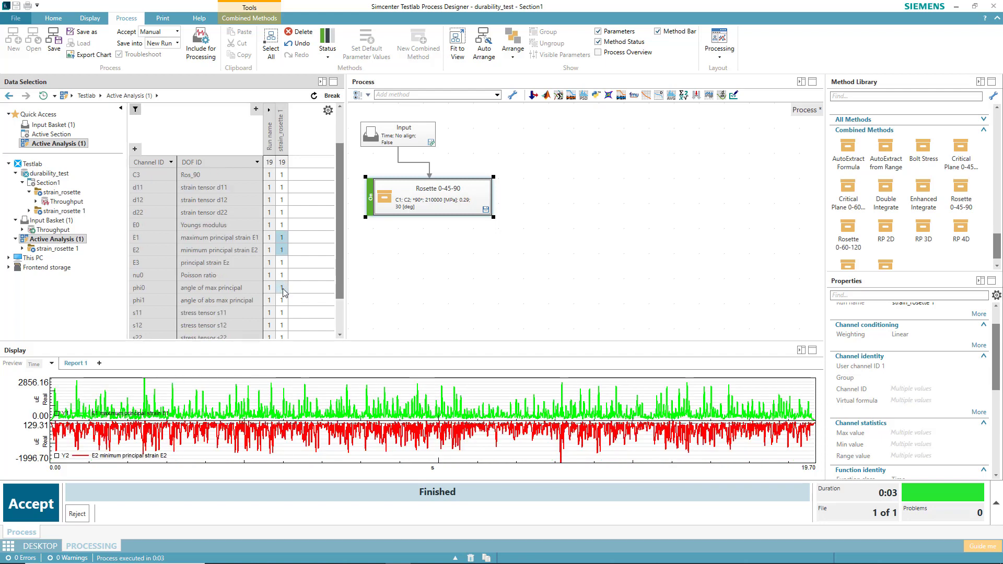
{"action": "left_click", "coordinate": [283, 289], "text": "ctrl"}
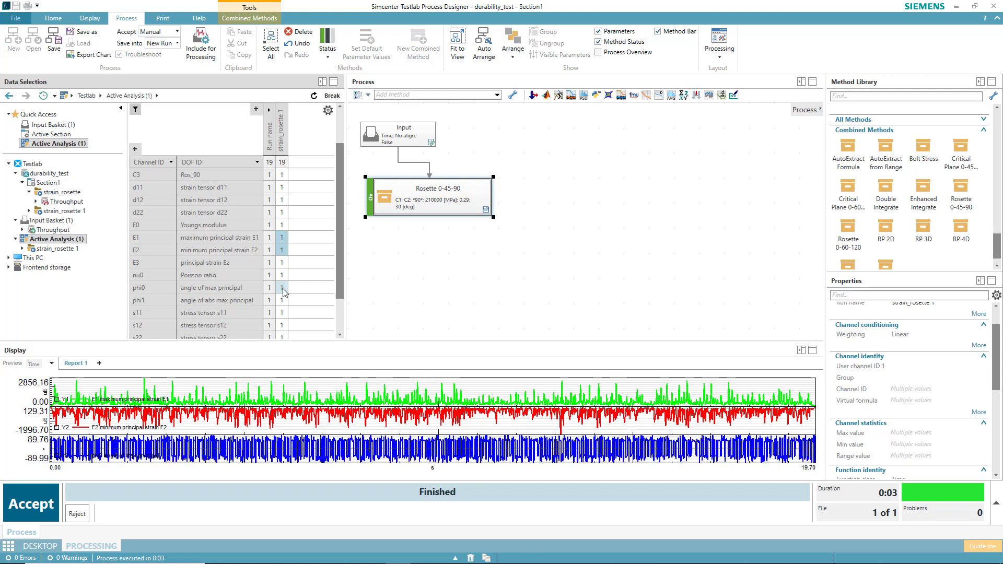
{"action": "scroll", "coordinate": [283, 291], "scroll_direction": "down", "scroll_amount": 1}
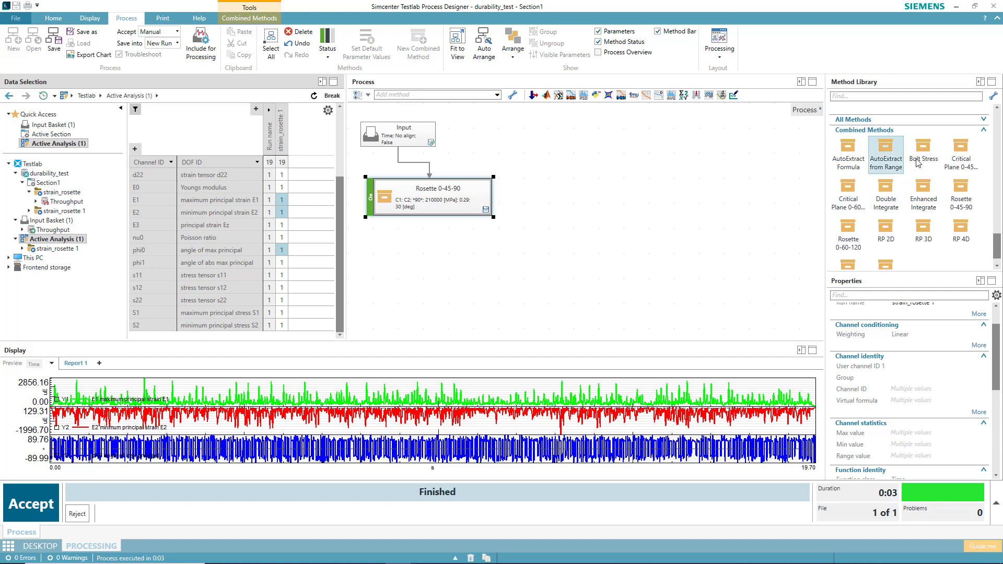
- Add Critical Plane 0-45-90, Rainflow, Range pair and Range pair vs. damage in a chain
{"action": "left_click_drag", "start_coordinate": [969, 151], "coordinate": [606, 189]}
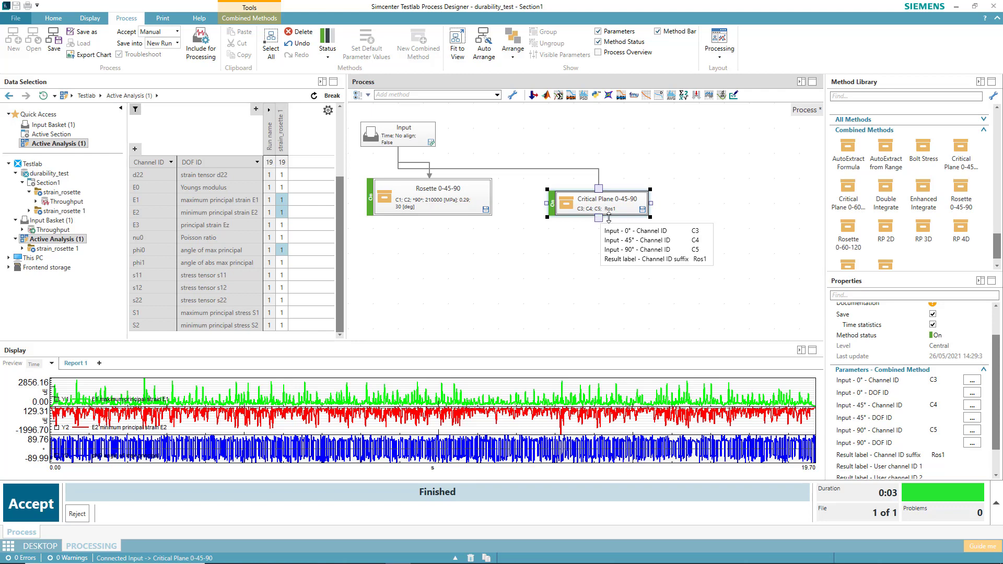
{"action": "left_click_drag", "start_coordinate": [1000, 246], "coordinate": [599, 239]}
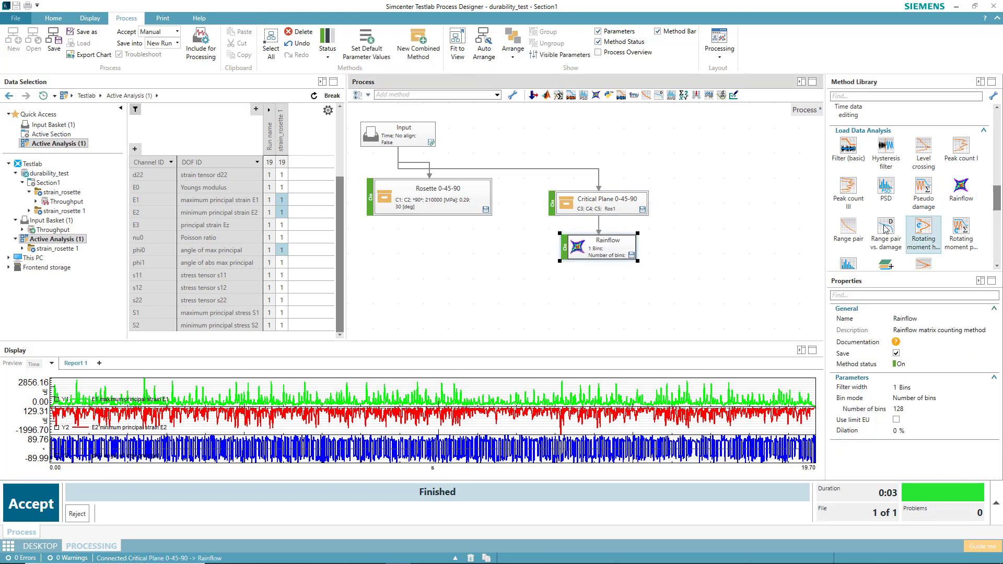
{"action": "left_click_drag", "start_coordinate": [885, 229], "coordinate": [597, 287]}
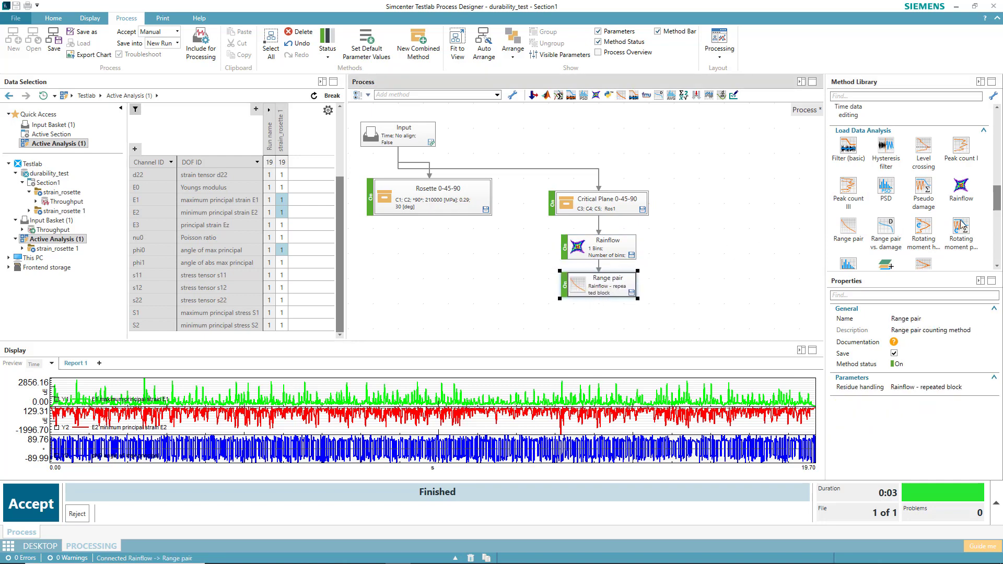
{"action": "left_click_drag", "start_coordinate": [886, 229], "coordinate": [599, 320]}
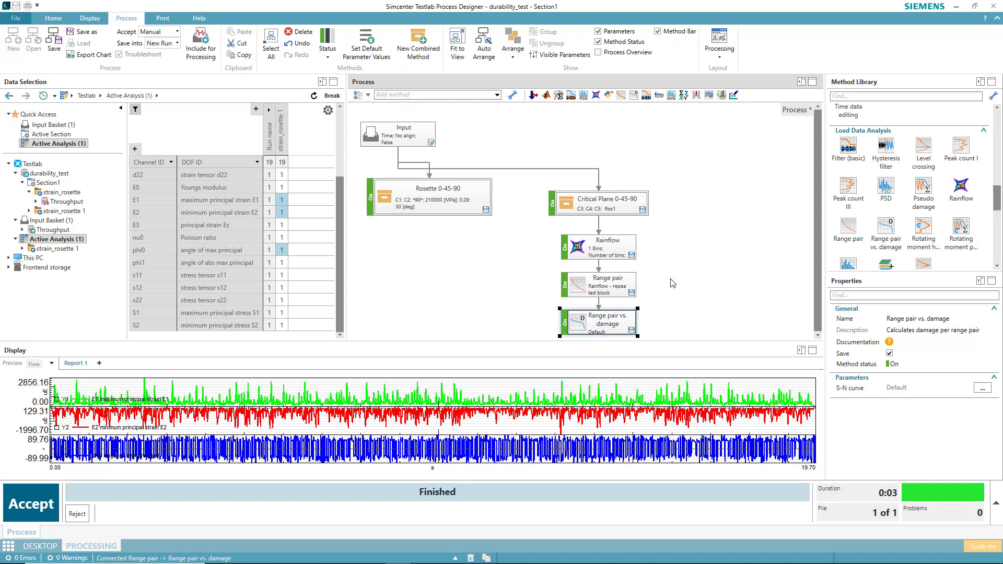
- Give Critical Plane channel IDs C1, C2, C3, bypass Rosette 0-45-90, and clear old results
{"action": "left_click", "coordinate": [608, 204]}
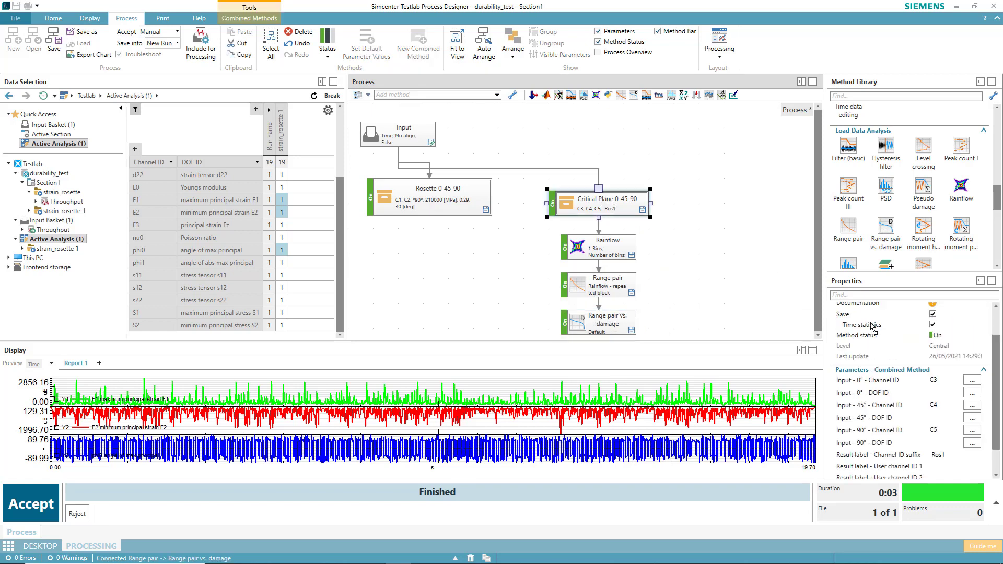
{"action": "left_click", "coordinate": [937, 381]}
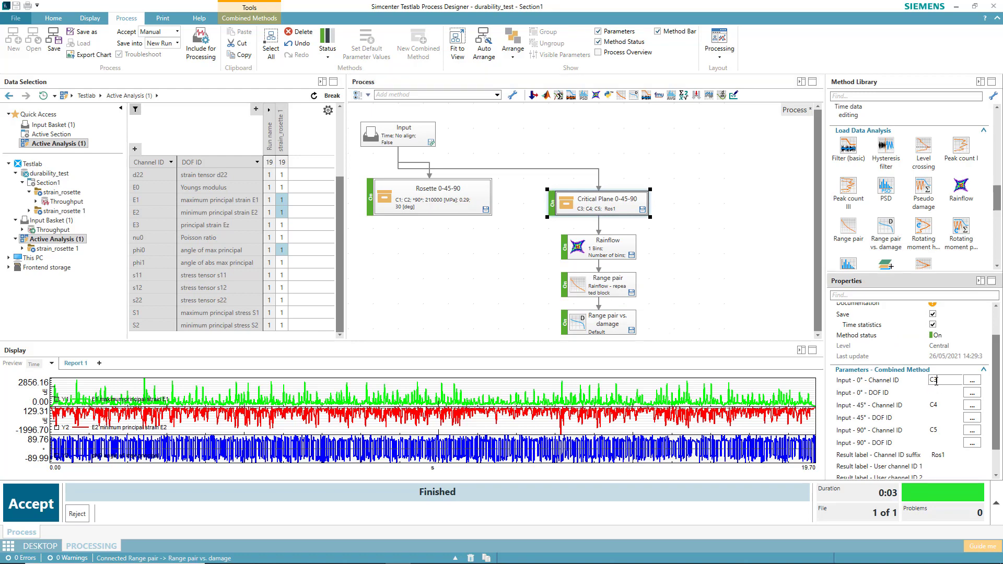
{"action": "type", "text": "1"}
{"action": "left_click_drag", "start_coordinate": [941, 405], "coordinate": [936, 432]}
{"action": "type", "text": "2"}
{"action": "left_click", "coordinate": [940, 430]}
{"action": "type", "text": "3"}
{"action": "left_click", "coordinate": [372, 205]}
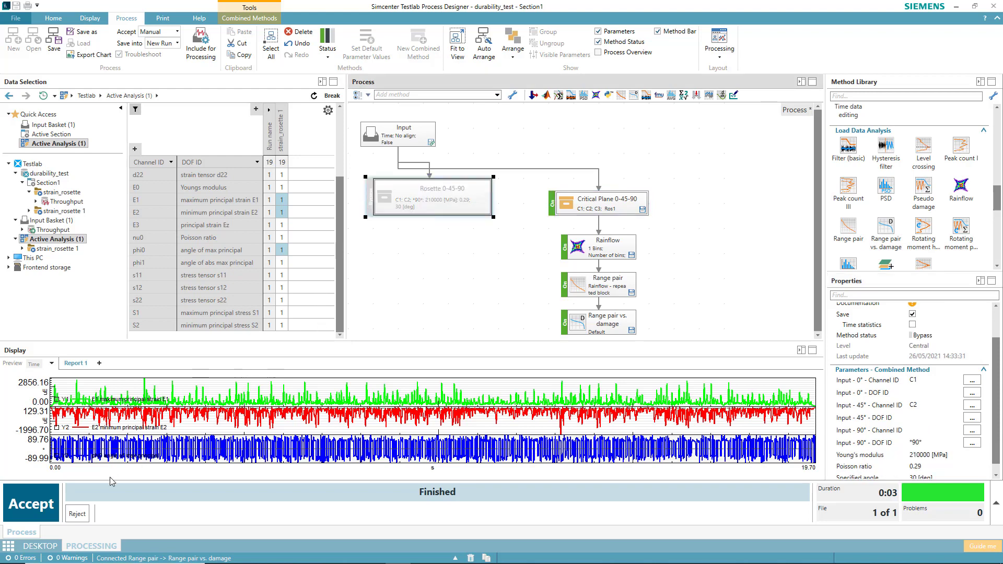
{"action": "left_click", "coordinate": [41, 508]}
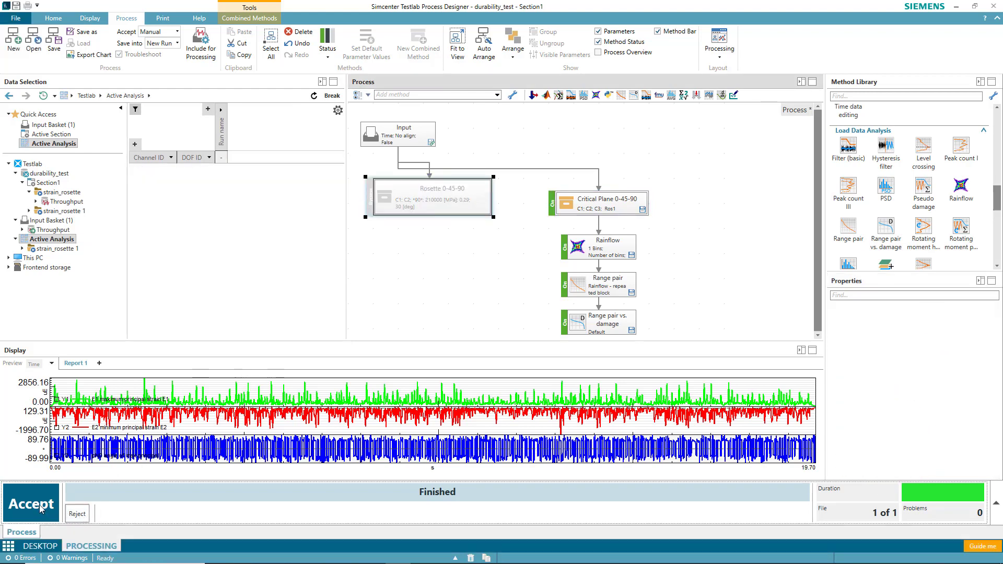
- Accept the reset and run the process to get Rainflow, Range Pair and Damage per angle
{"action": "left_click", "coordinate": [40, 507]}
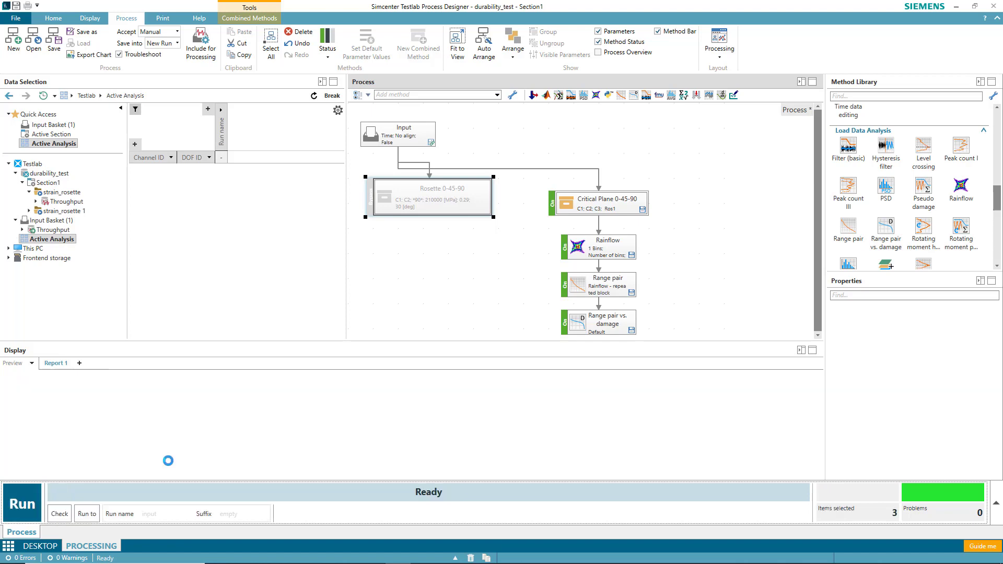
{"action": "left_click", "coordinate": [24, 506]}
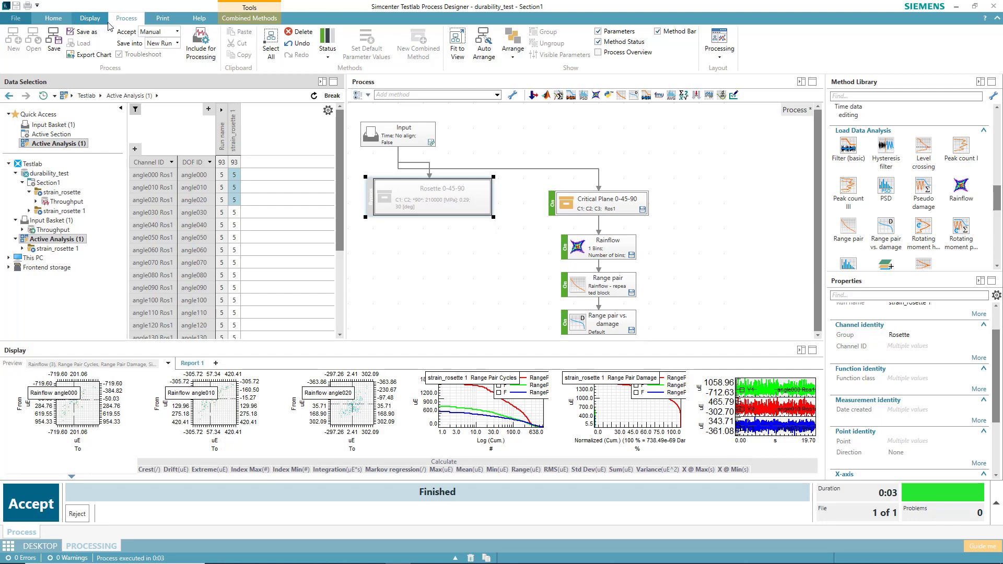
- Pivot the data view to (DOFID-Run) vs Function and plot angle000–angle020 time histories with their Range Pair Damage
{"action": "left_click", "coordinate": [62, 20]}
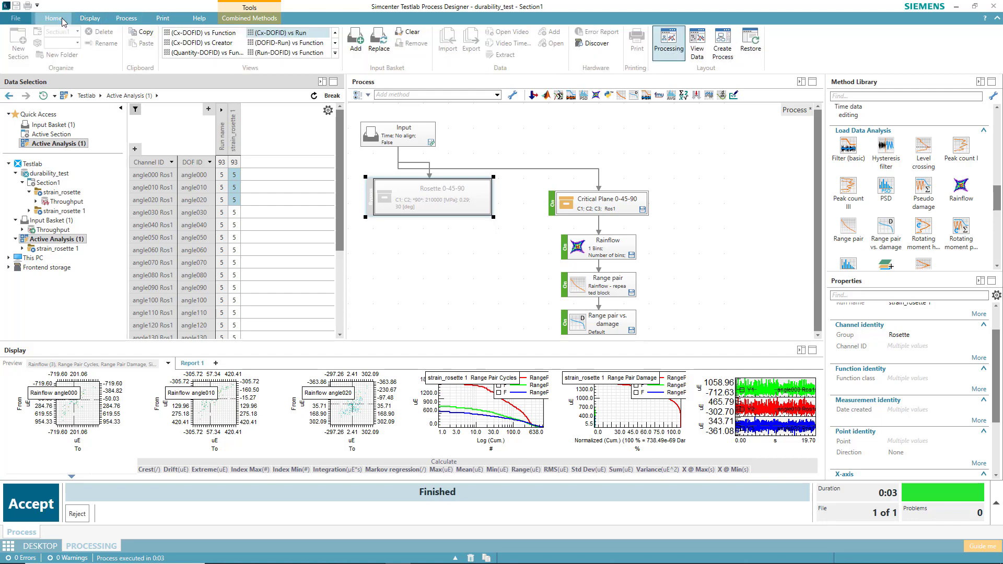
{"action": "left_click", "coordinate": [296, 46]}
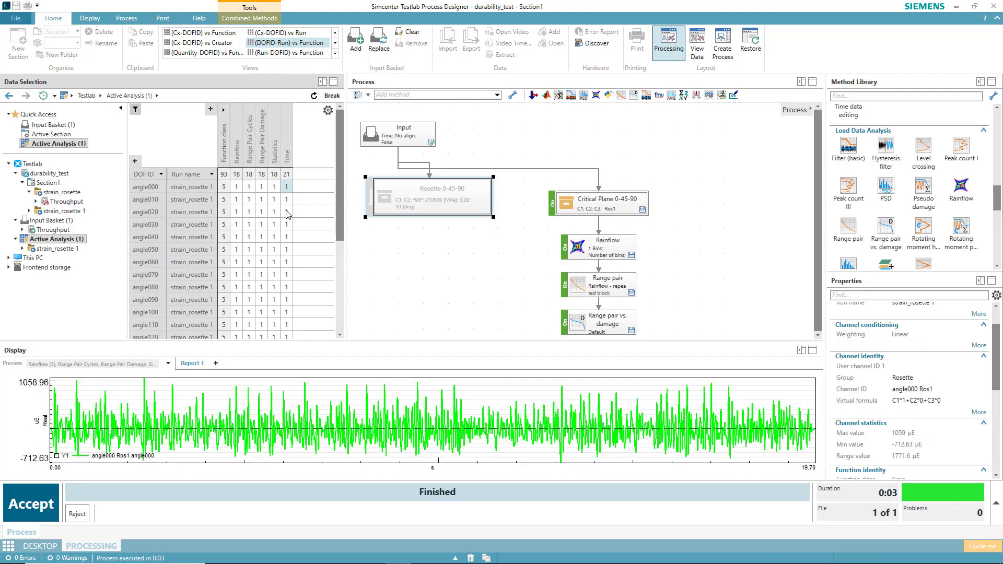
{"action": "left_click_drag", "start_coordinate": [286, 187], "coordinate": [263, 202]}
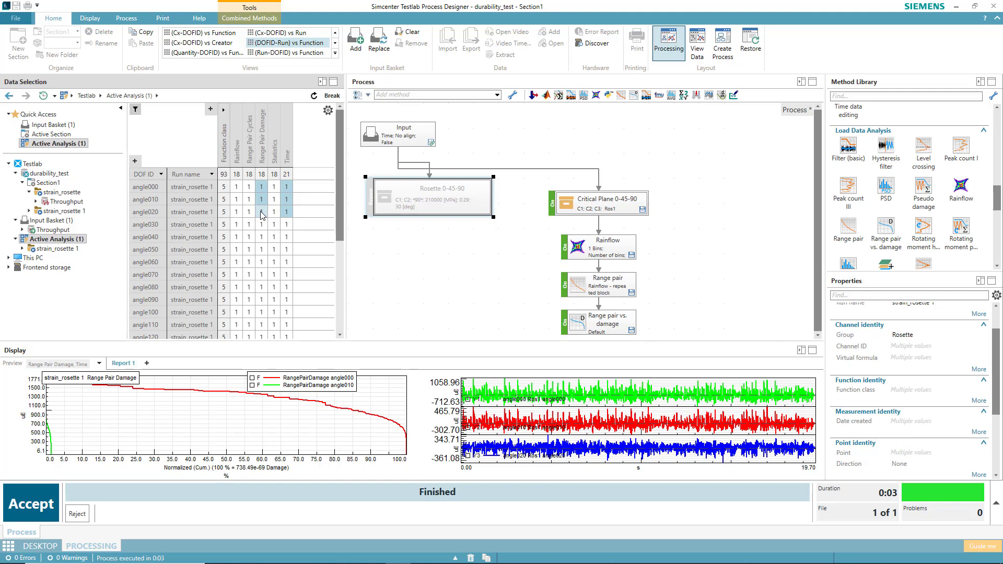
{"action": "left_click_drag", "start_coordinate": [263, 216], "coordinate": [263, 219]}
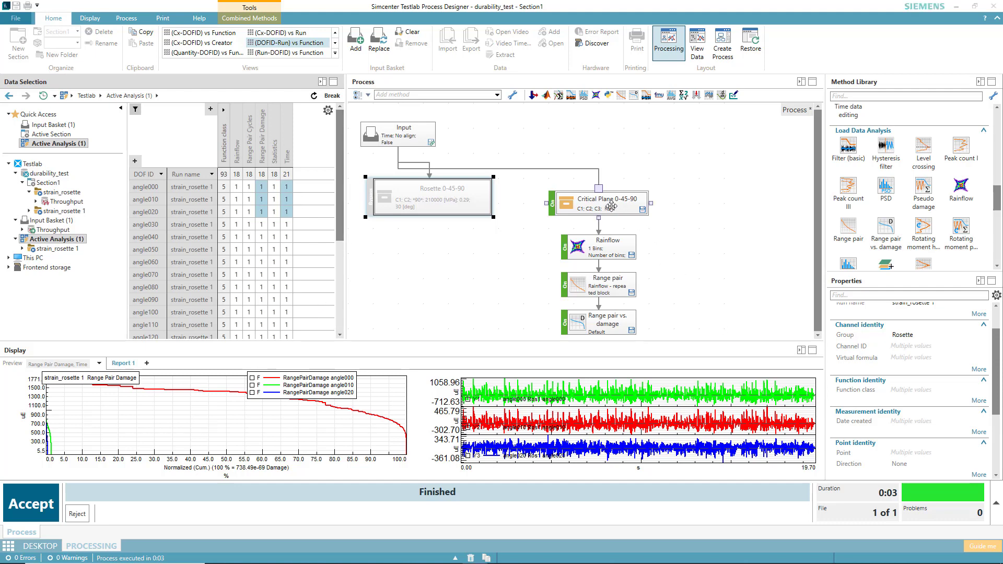
{"action": "mouse_move", "coordinate": [618, 204]}
- Drop a second Critical Plane 0-45-90 and a Split method onto the canvas, Split feeding Critical Plane 0-45-90.1
{"action": "left_click_drag", "start_coordinate": [999, 202], "coordinate": [996, 258]}
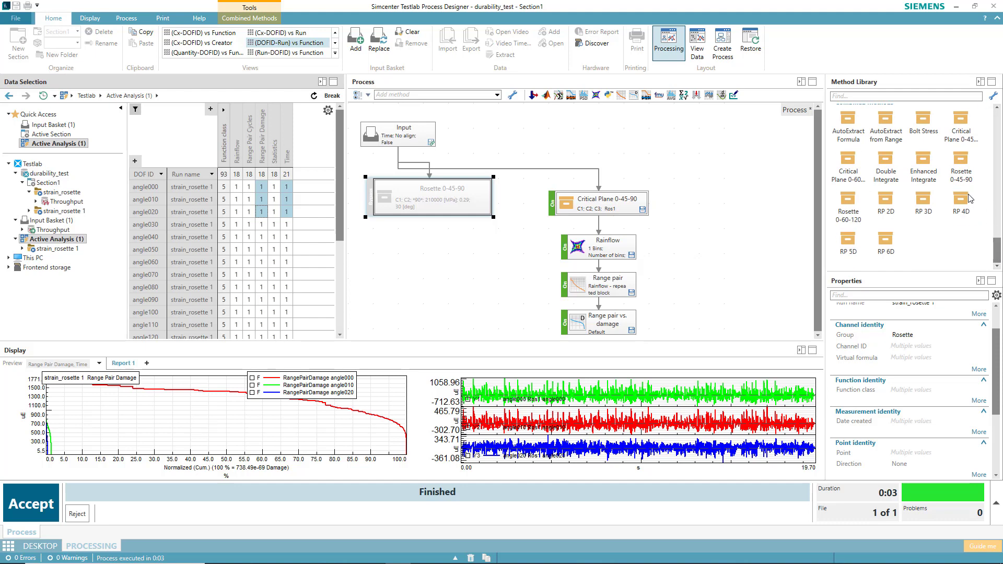
{"action": "left_click_drag", "start_coordinate": [961, 125], "coordinate": [693, 212]}
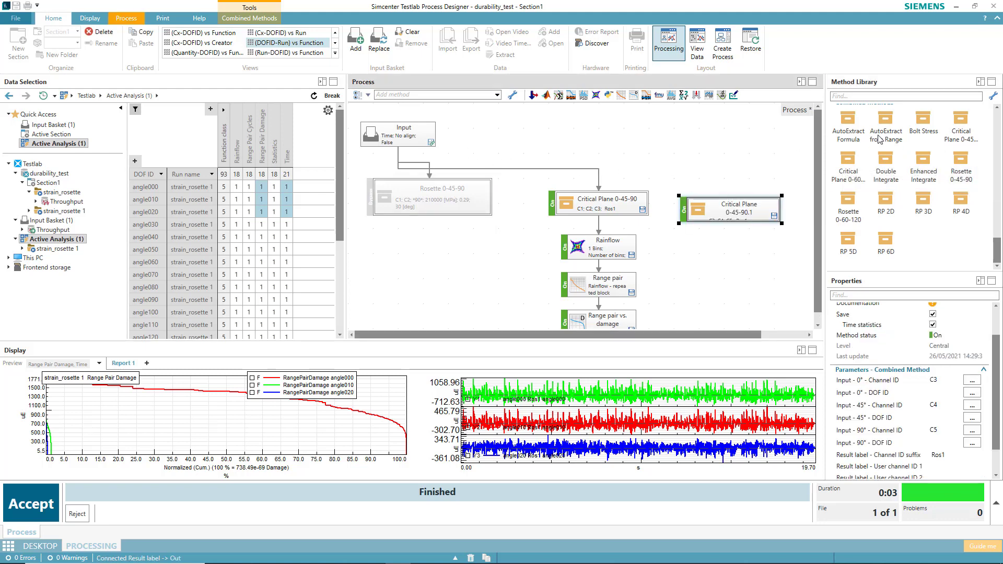
{"action": "left_click_drag", "start_coordinate": [996, 251], "coordinate": [996, 120]}
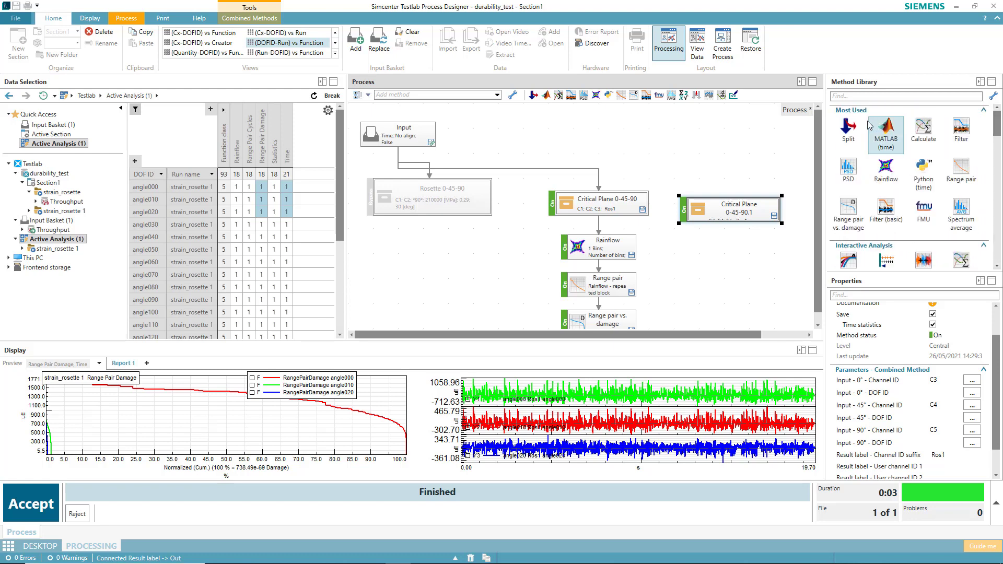
{"action": "left_click_drag", "start_coordinate": [849, 126], "coordinate": [731, 209]}
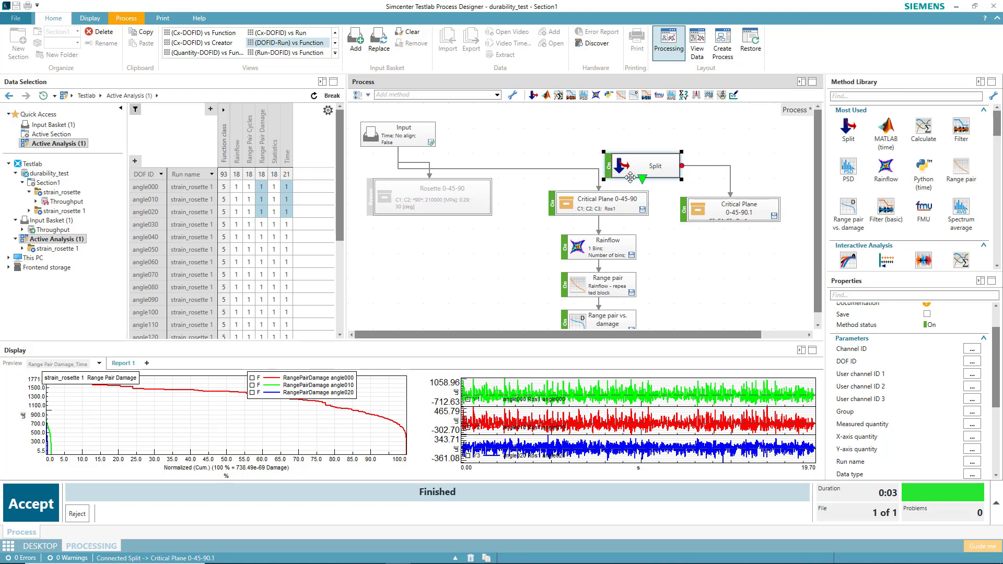